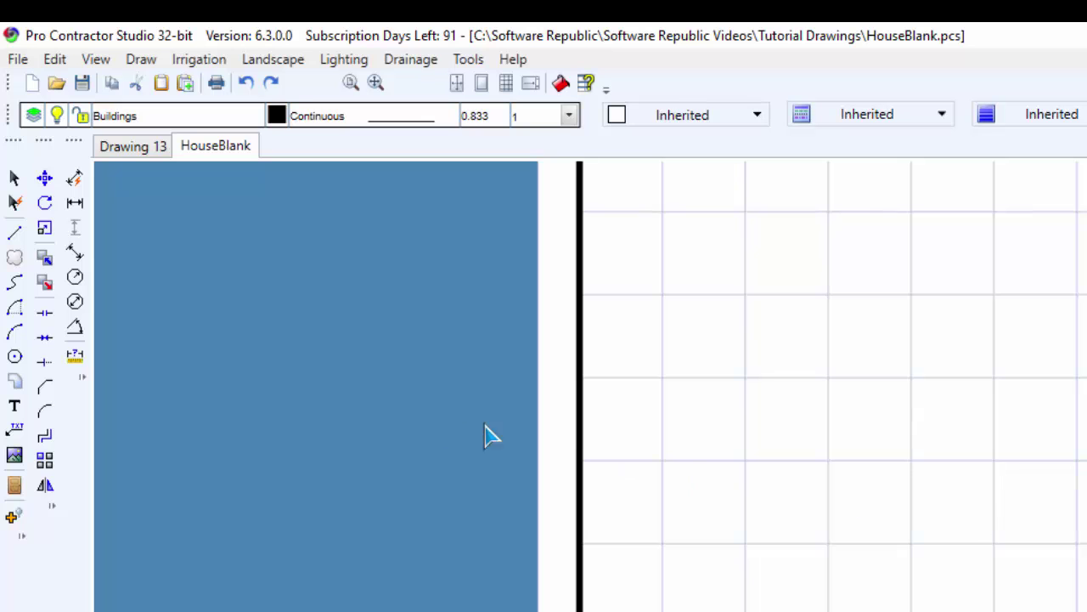
Start a line at the outbuilding's first corner, offset DX 5, DY 10 from the house corner.
left_click(15, 233)
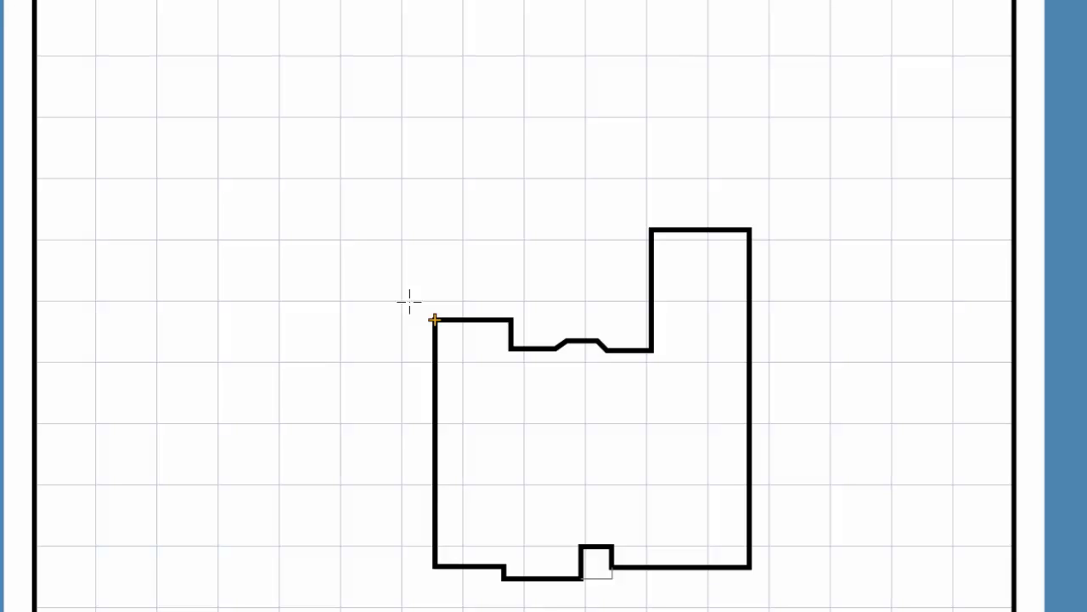
key("r")
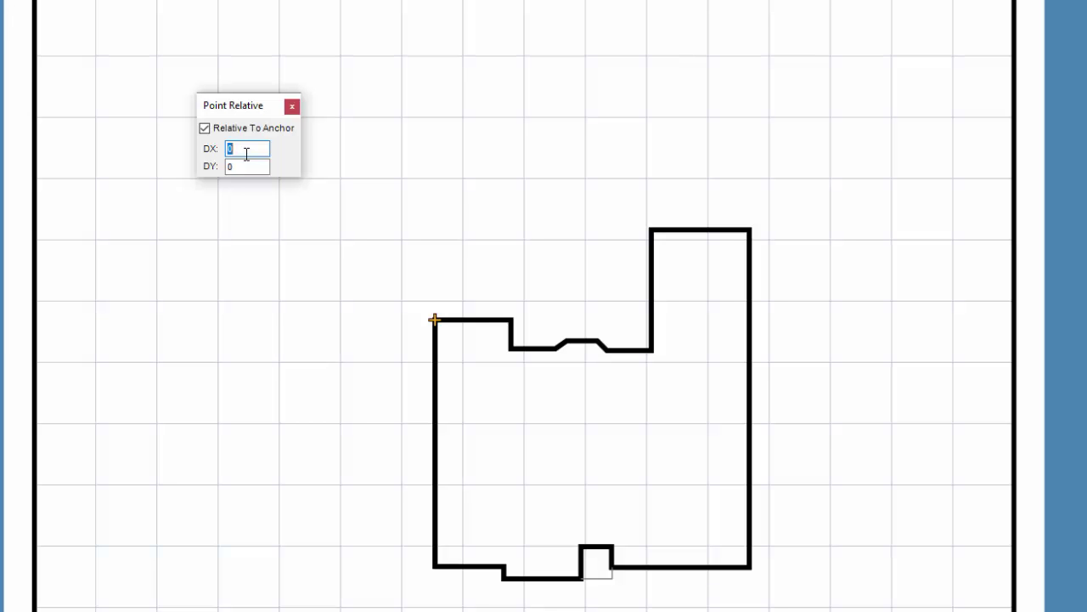
type("5")
key("Tab")
type("10")
key("Return")
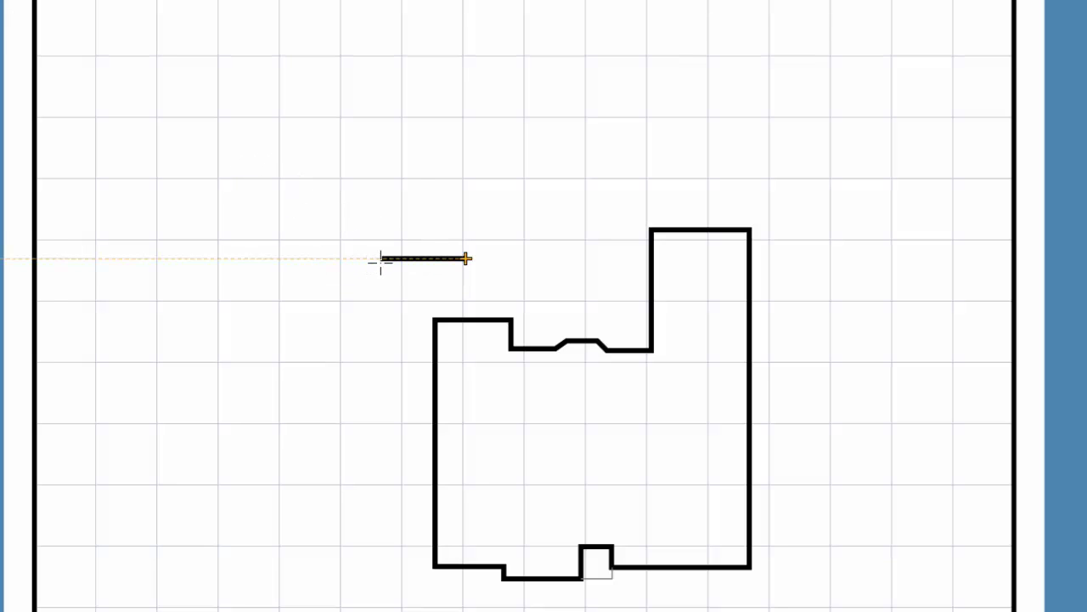
Draw four 22 ft sides with polar entries to close the outbuilding square.
type("p")
type("22")
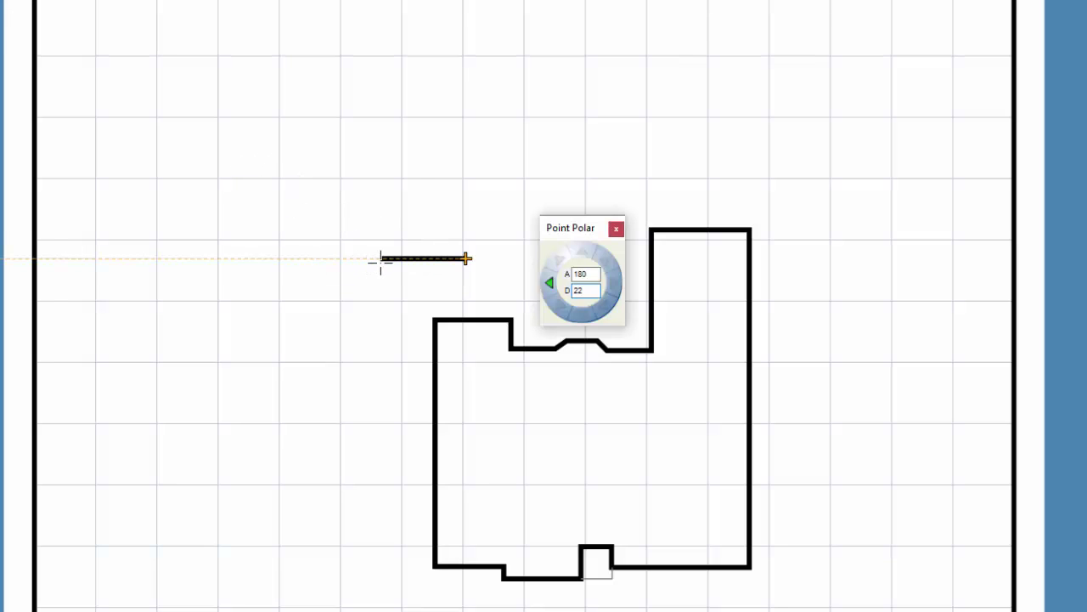
key("Return")
key("p")
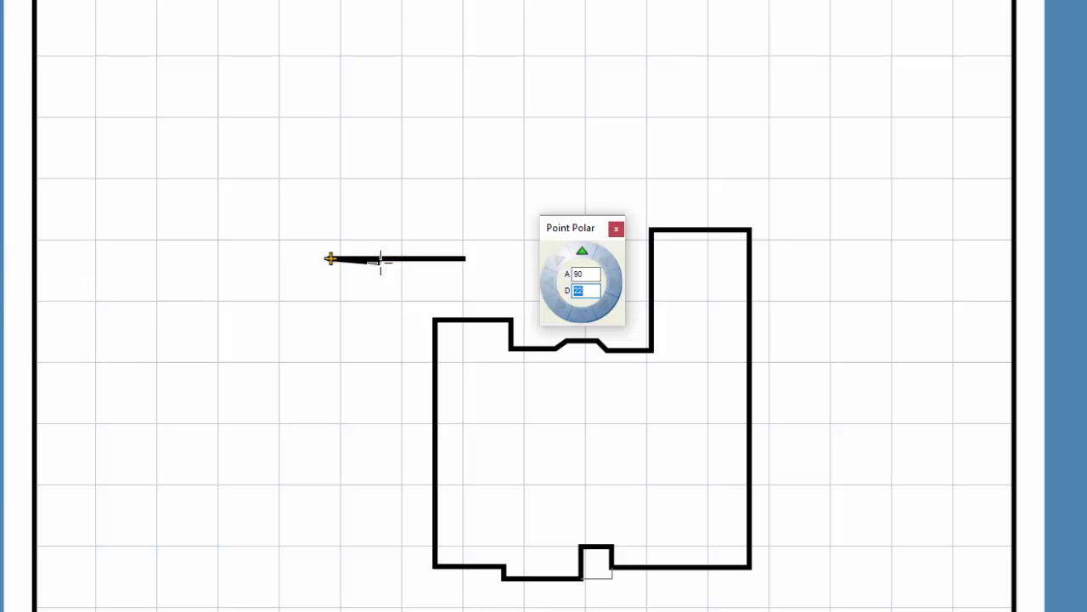
key("Return")
type("p22")
key("Return")
type("p22")
key("Return")
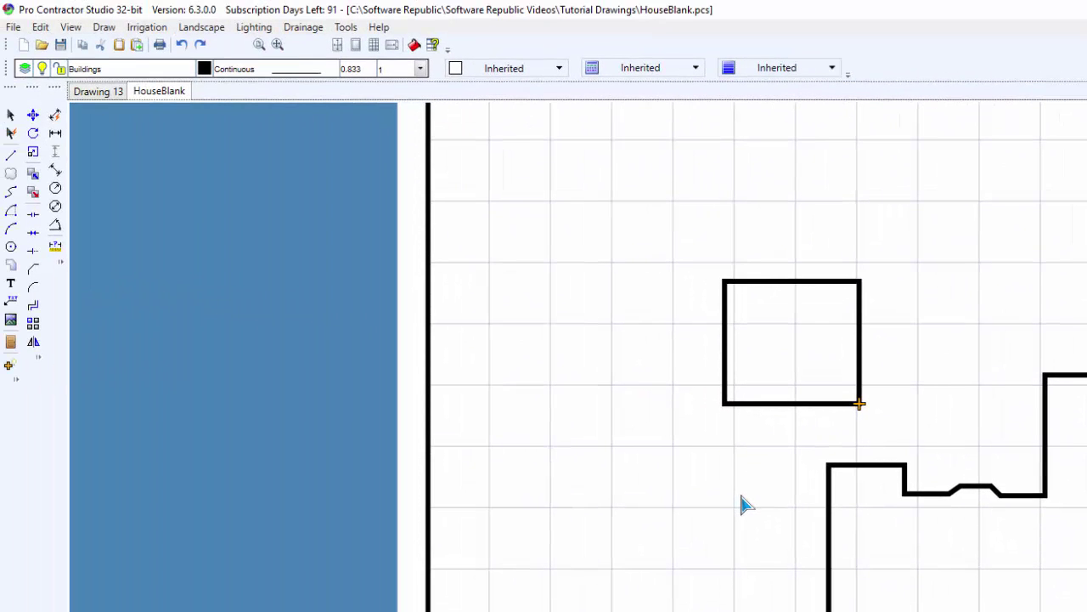
Make the dash-dot Property layer (width 0.25) current for new lines.
scroll(741, 505, "down", 1)
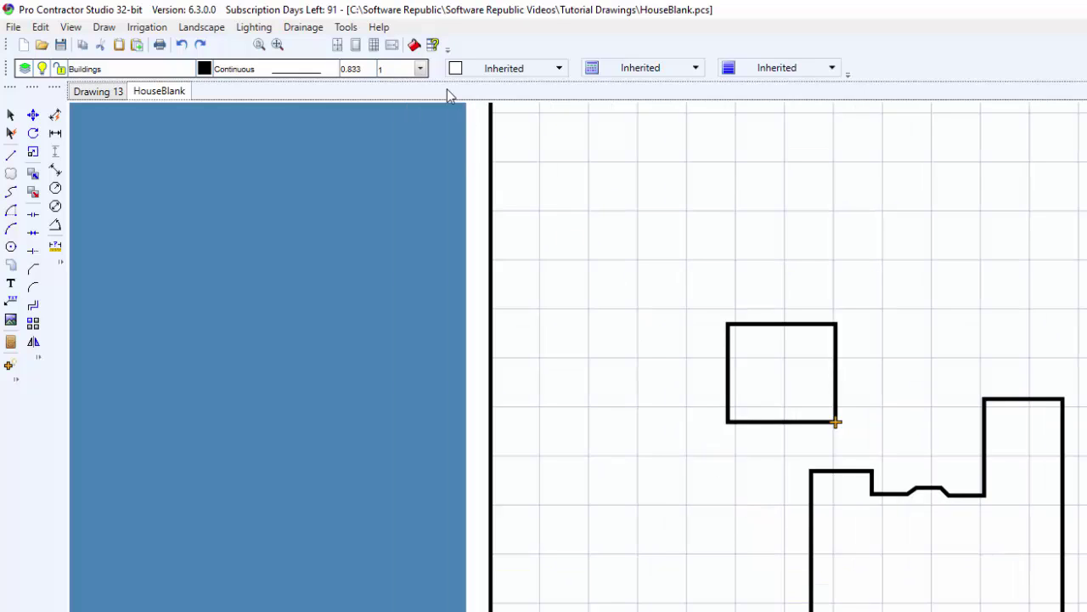
left_click(419, 68)
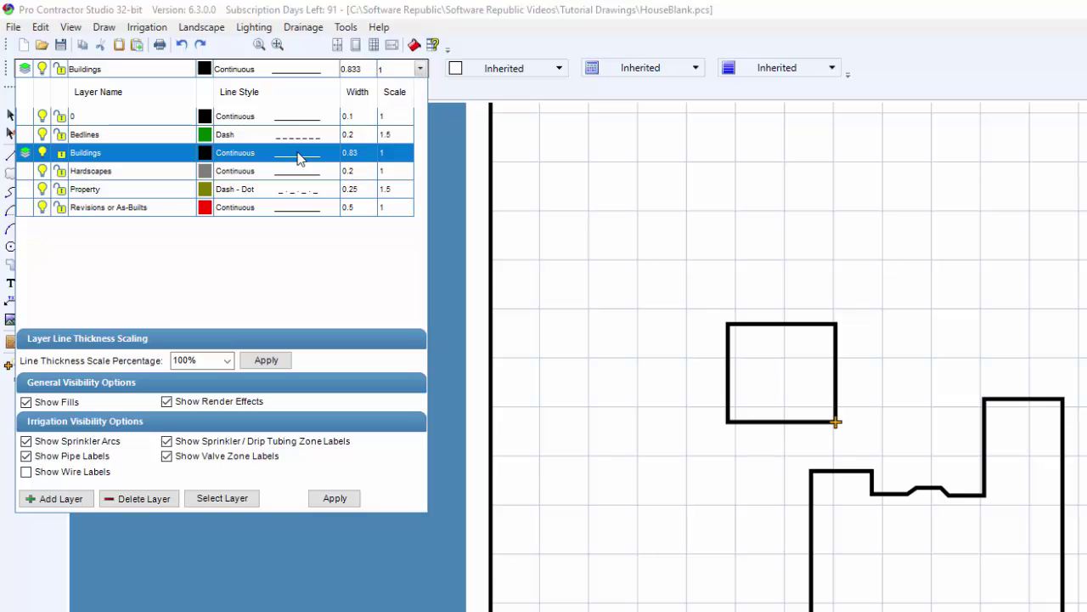
left_click(23, 189)
left_click(437, 216)
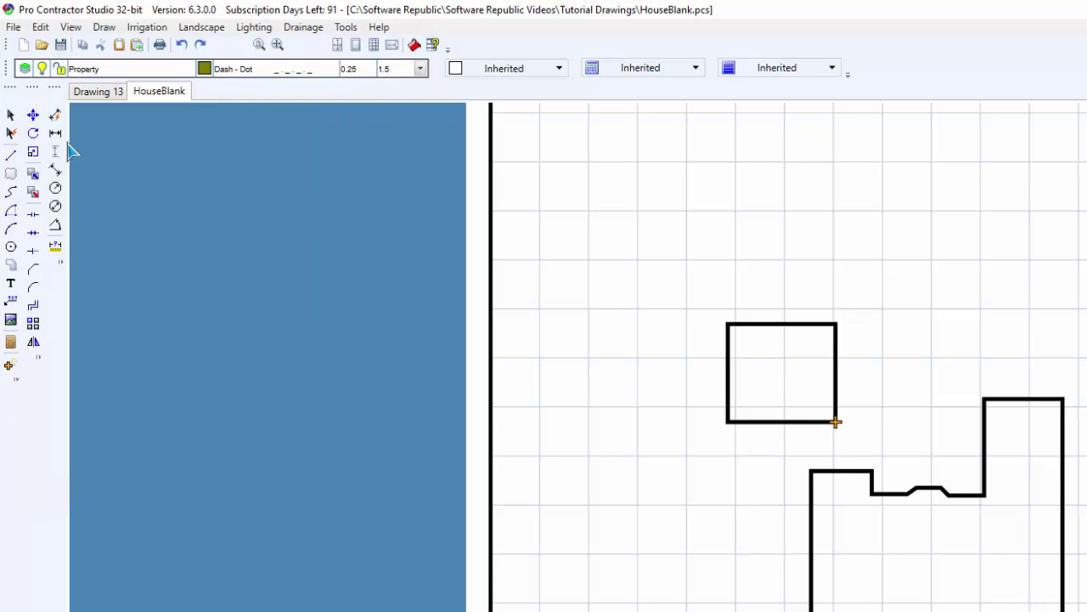
left_click(10, 154)
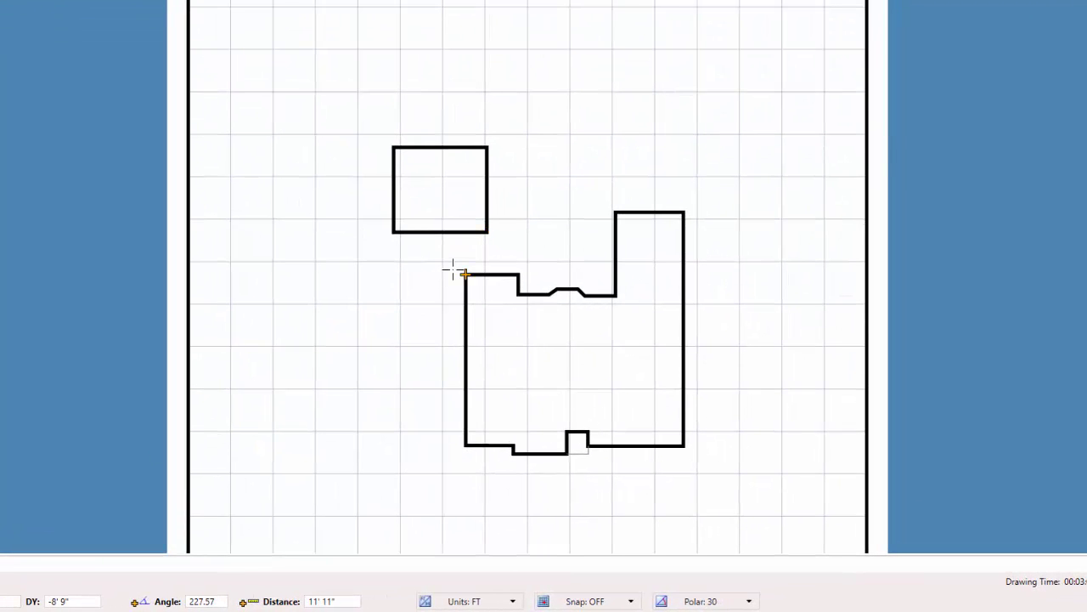
Draw the west property line from DX -26.5 off the house corner to DX -22.5, DY -40 from its lower-left corner.
left_click(453, 270)
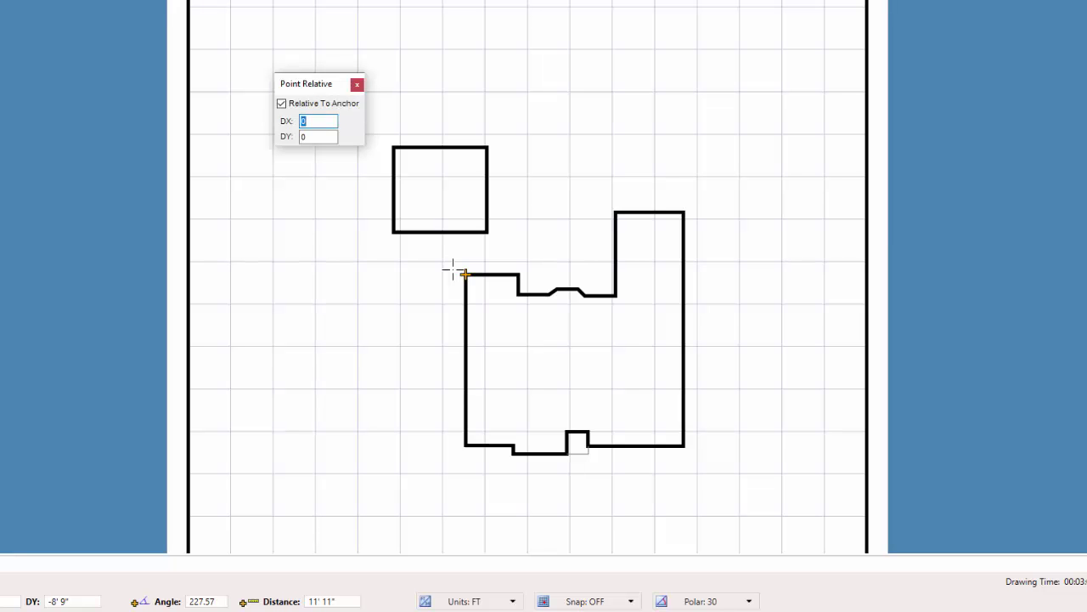
type("-26.5")
key("Tab")
key("Return")
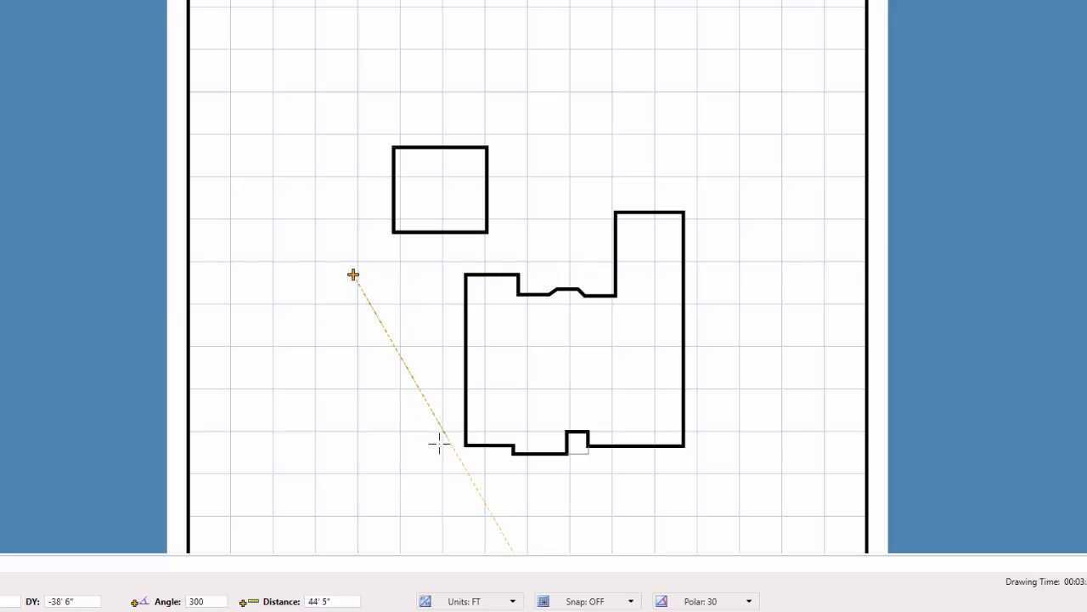
left_click(465, 445)
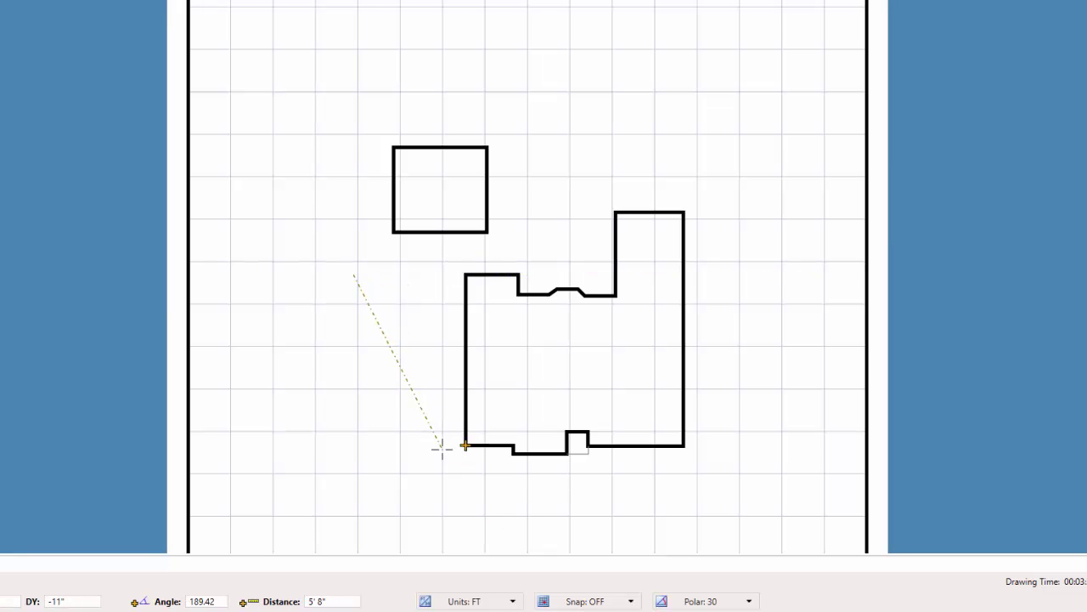
key("Tab")
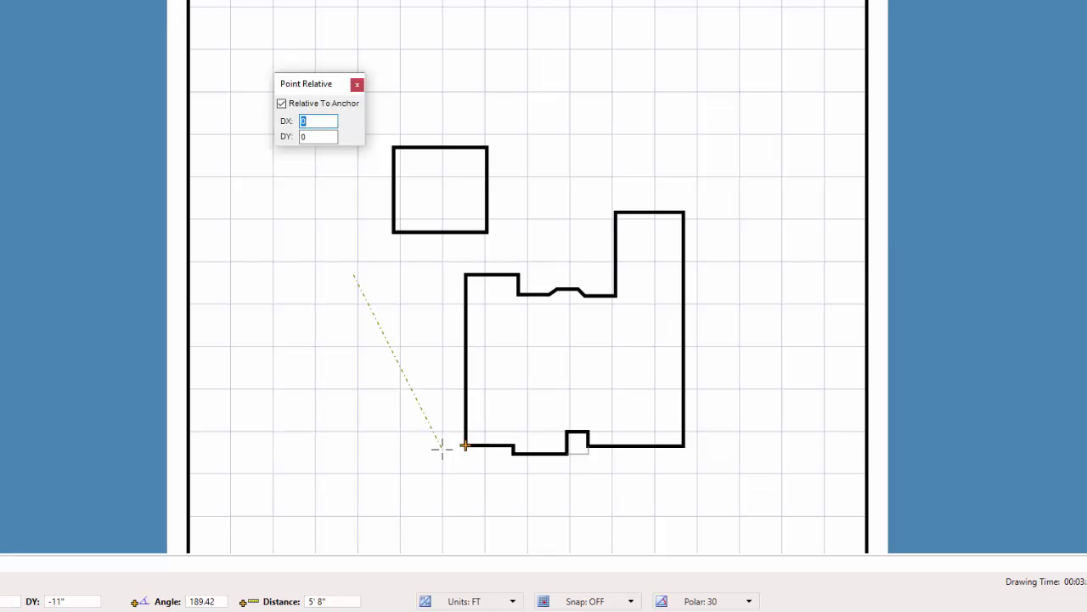
type("-22.5")
key("Tab")
type("-40")
key("Return")
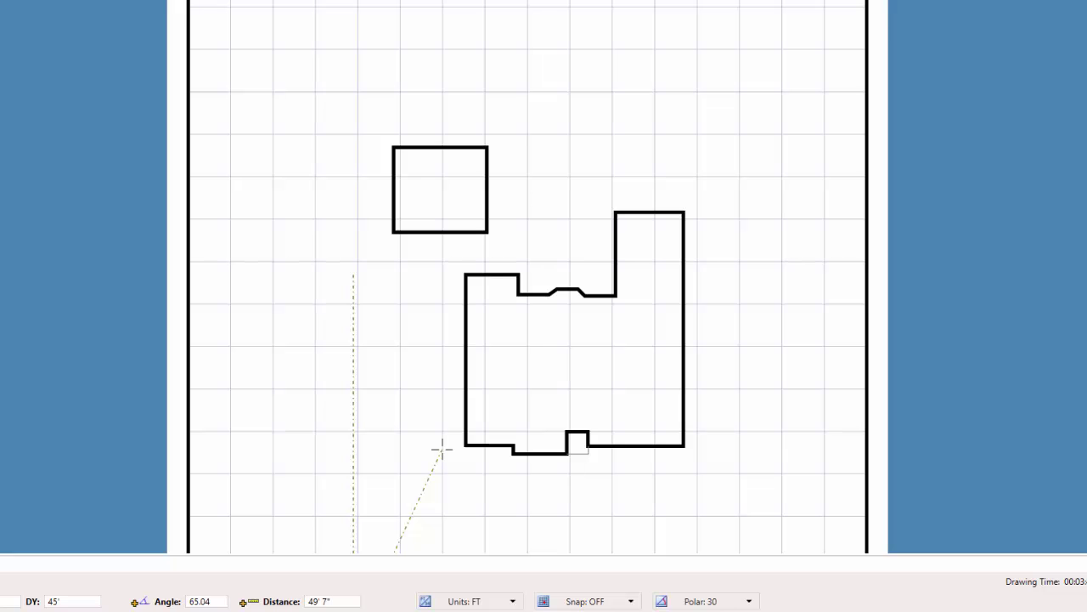
Start the east property line at DX 10.5, DY 0 from the house's top-right corner.
scroll(444, 457, "down", 2)
mouse_move(444, 457)
left_mouse_down()
mouse_move(433, 415)
mouse_move(381, 347)
mouse_move(384, 322)
left_mouse_up()
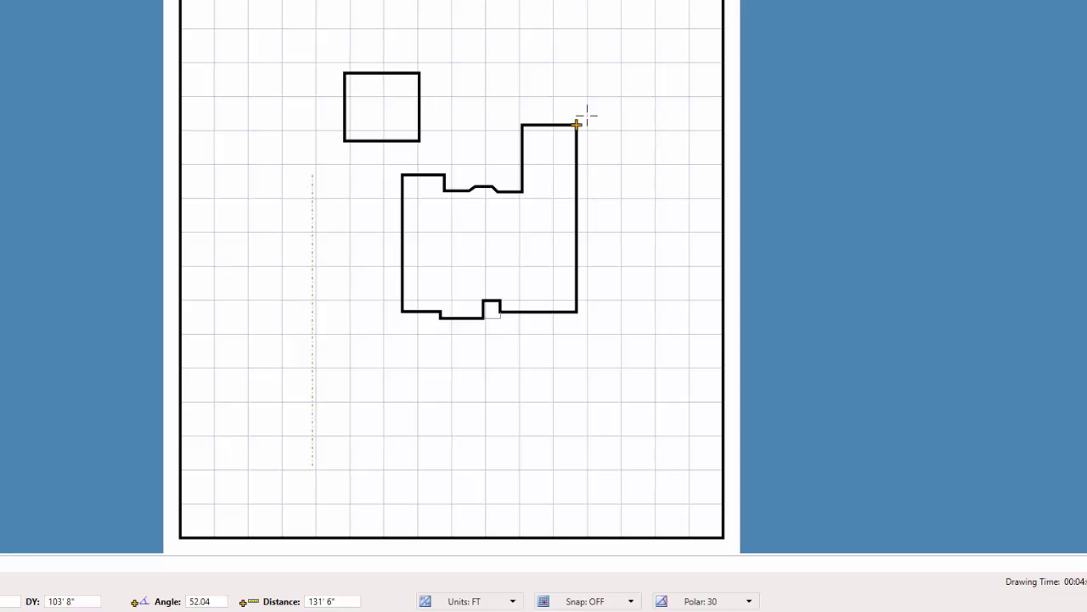
key("Tab")
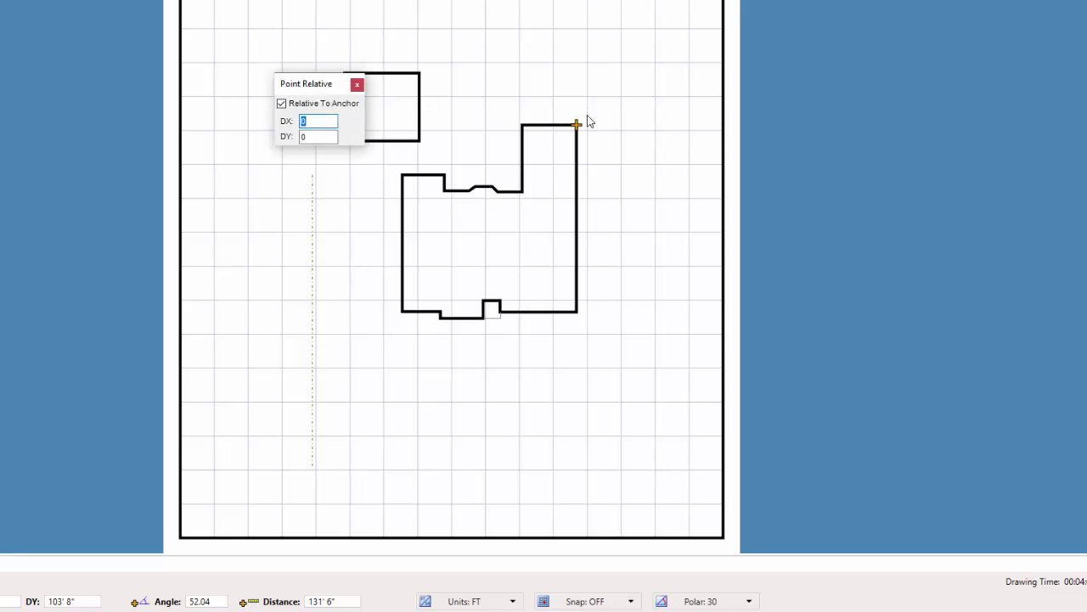
type("10.5")
key("Tab")
type("0")
key("Return")
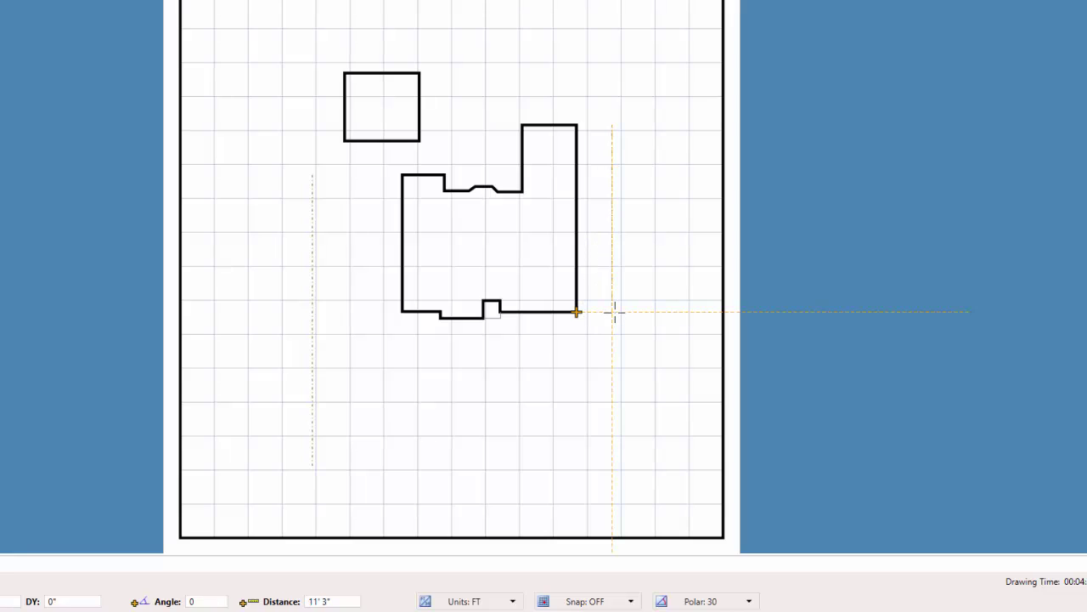
End the east property line at DX 7, DY -40 from the house's lower-right corner.
key("r")
type("7")
key("Tab")
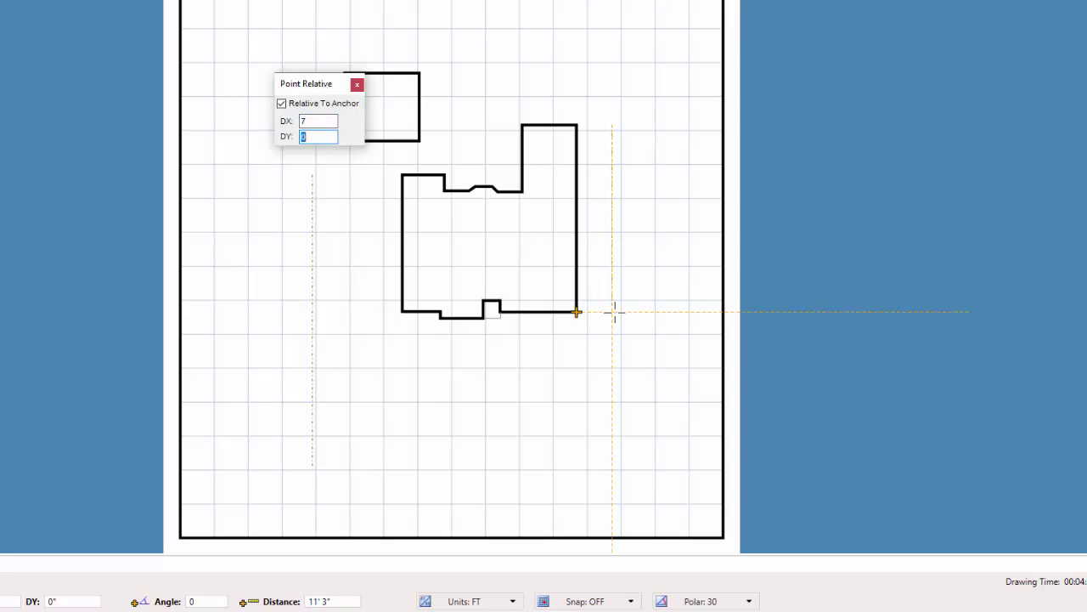
type("-40")
key("Return")
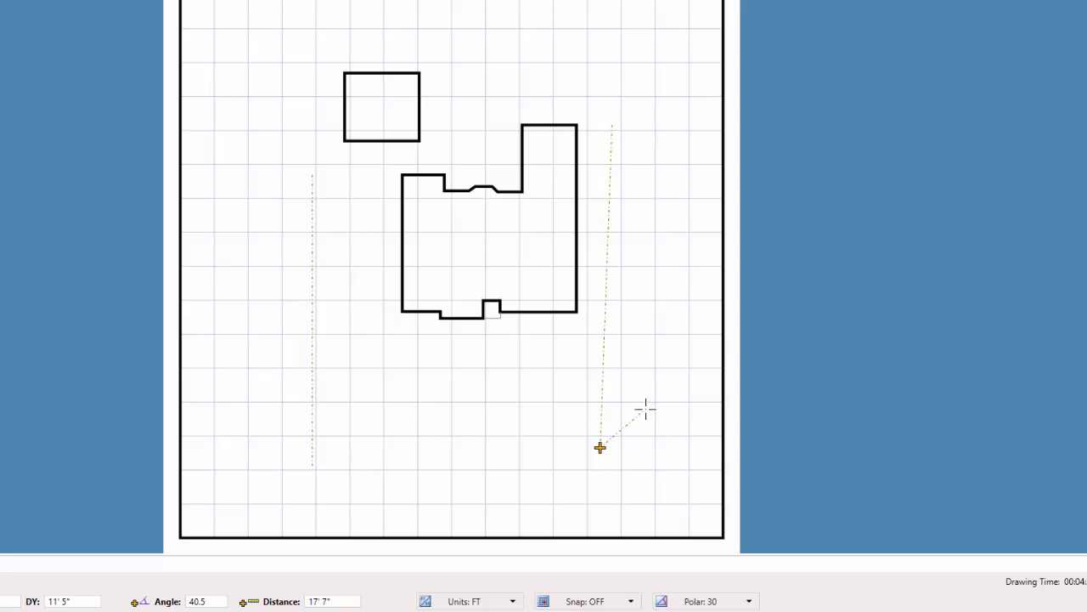